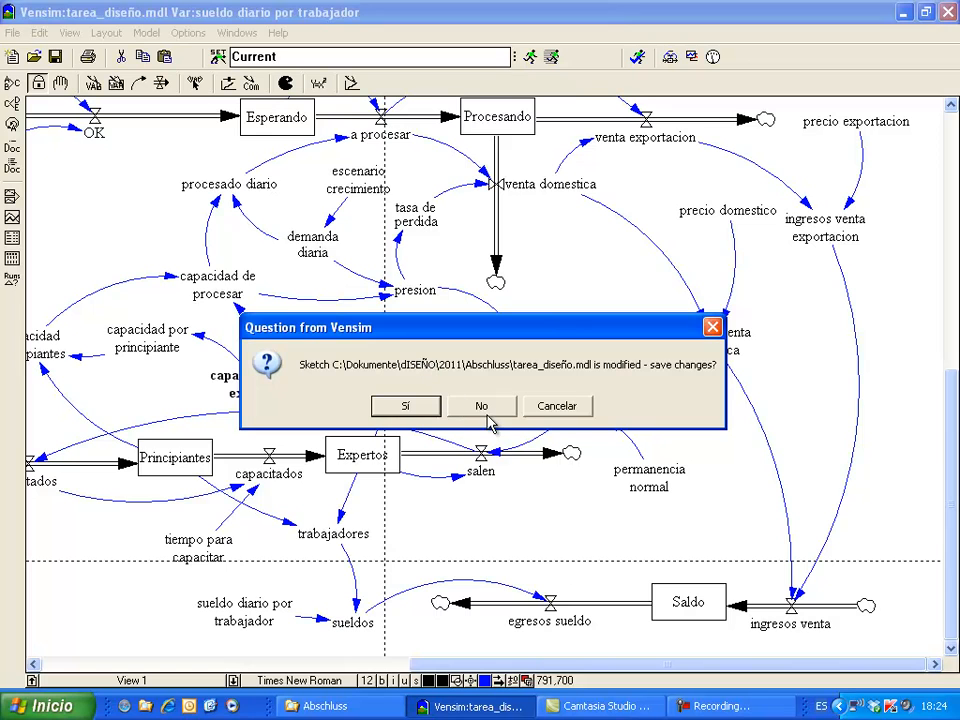
- Save the changes to tarea_diseño.mdl while switching to the tarea_elementos model
left_click(413, 414)
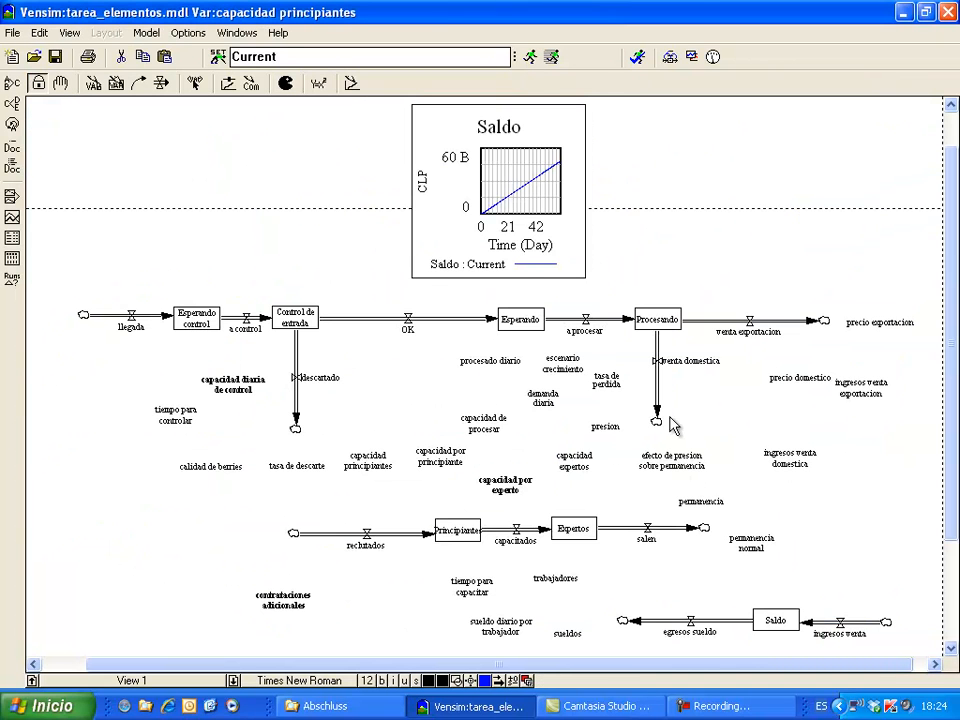
left_click(951, 649)
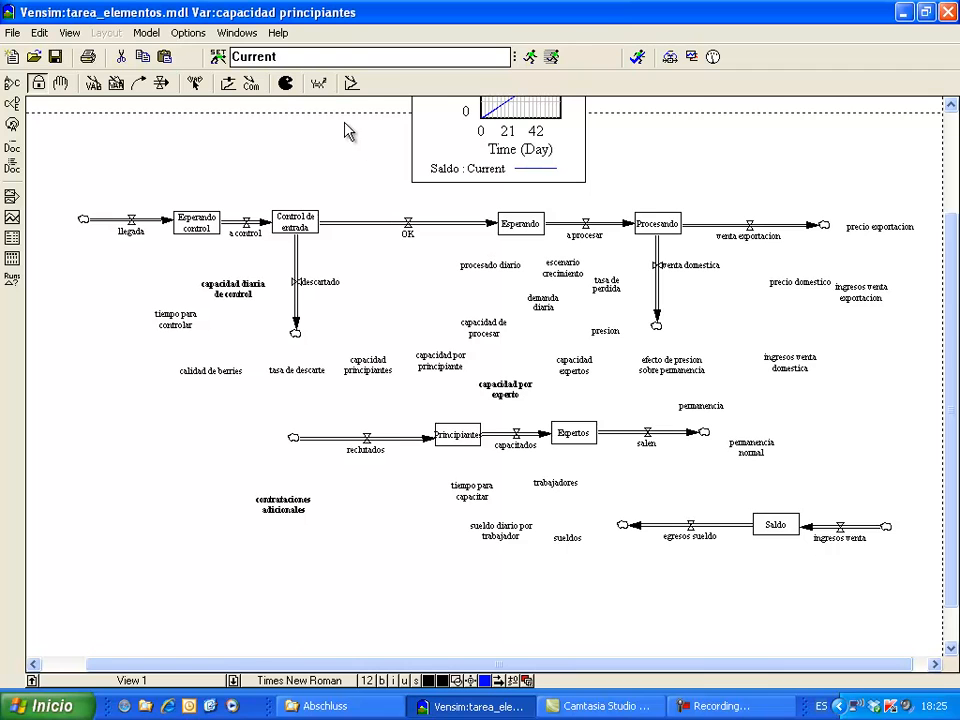
- Inspect the equation of the tiempo para controlar variable without changing it
left_click(319, 86)
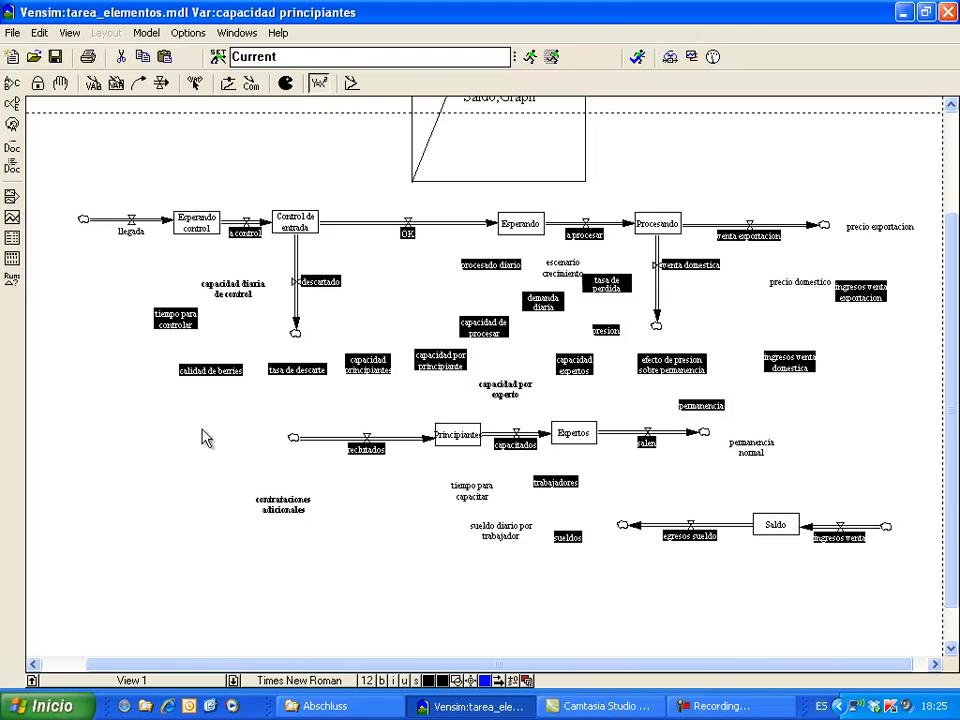
left_click(181, 327)
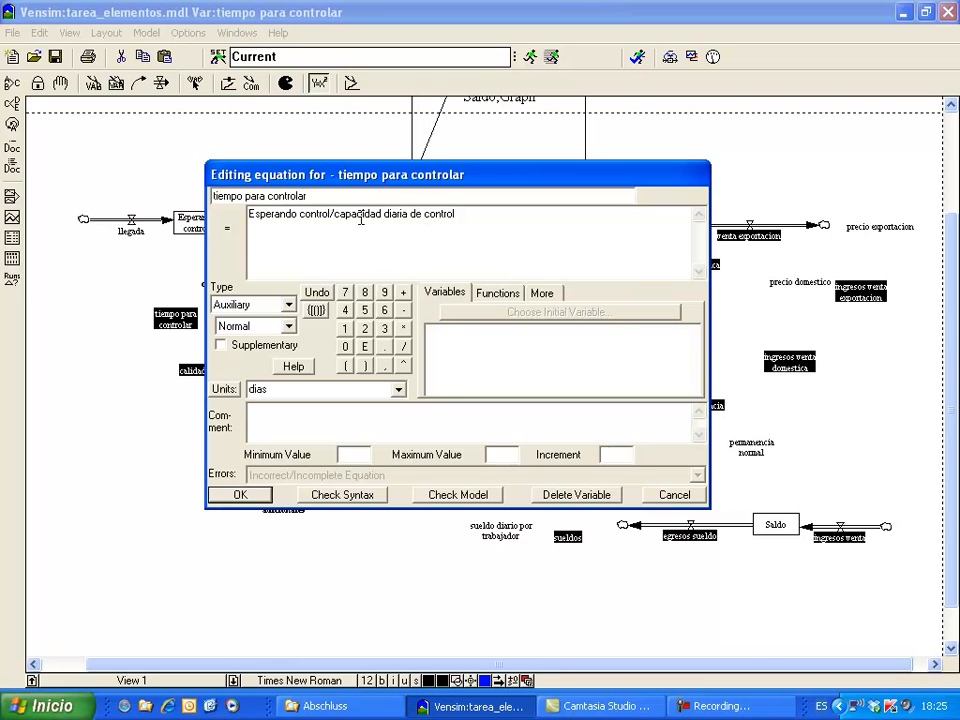
left_click(674, 495)
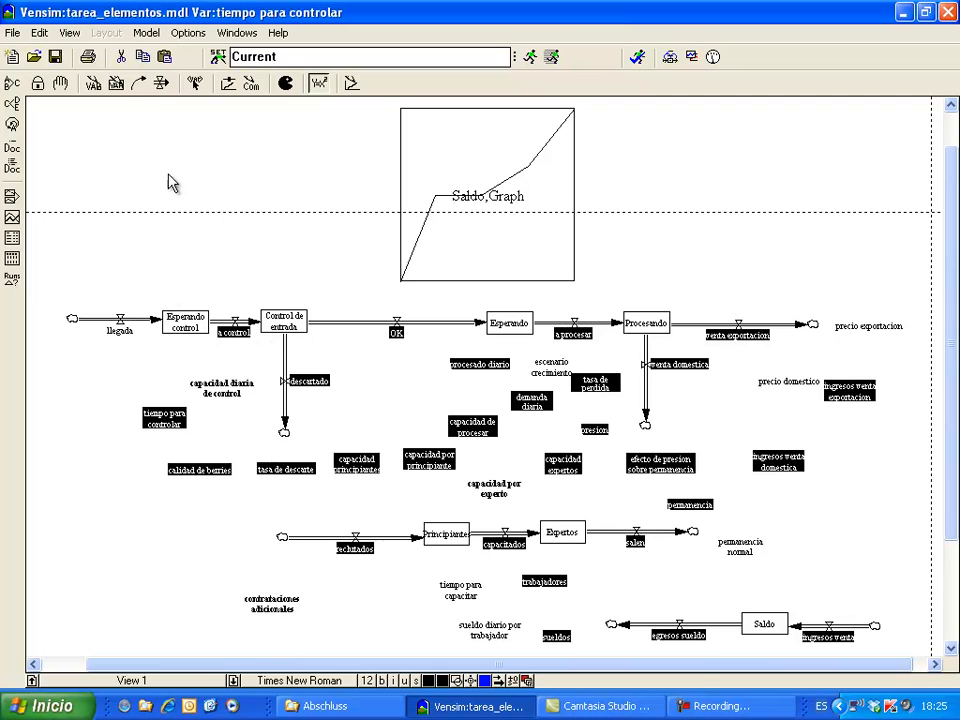
- Draw causal arrows from Esperando control and from capacidad diaria de control to tiempo para controlar
left_click(139, 84)
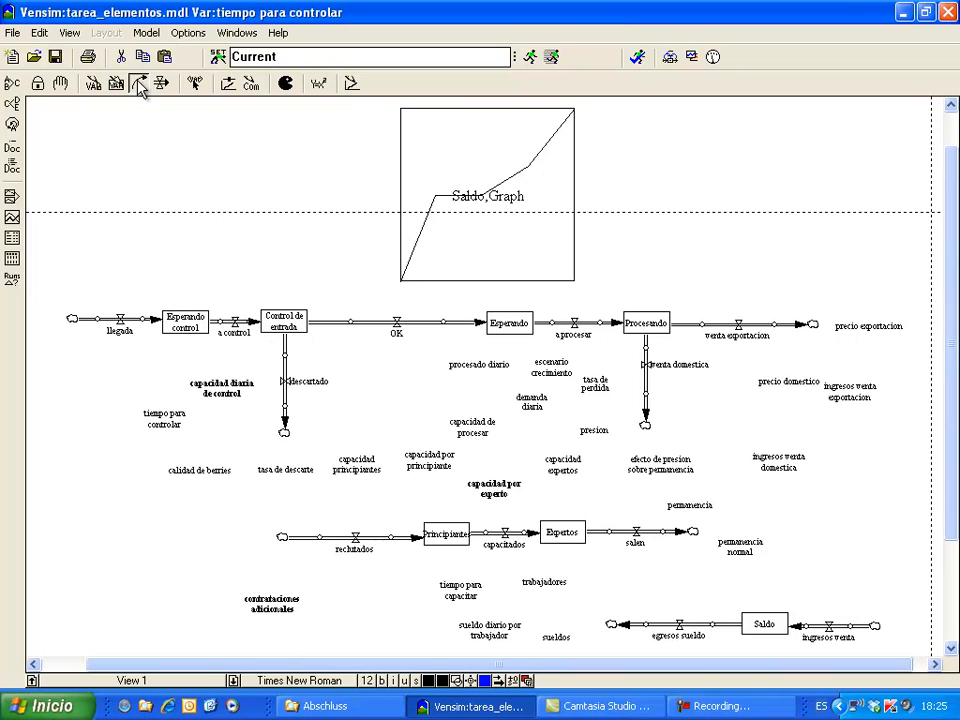
left_click(183, 333)
left_click(164, 414)
left_click(237, 397)
left_click(163, 415)
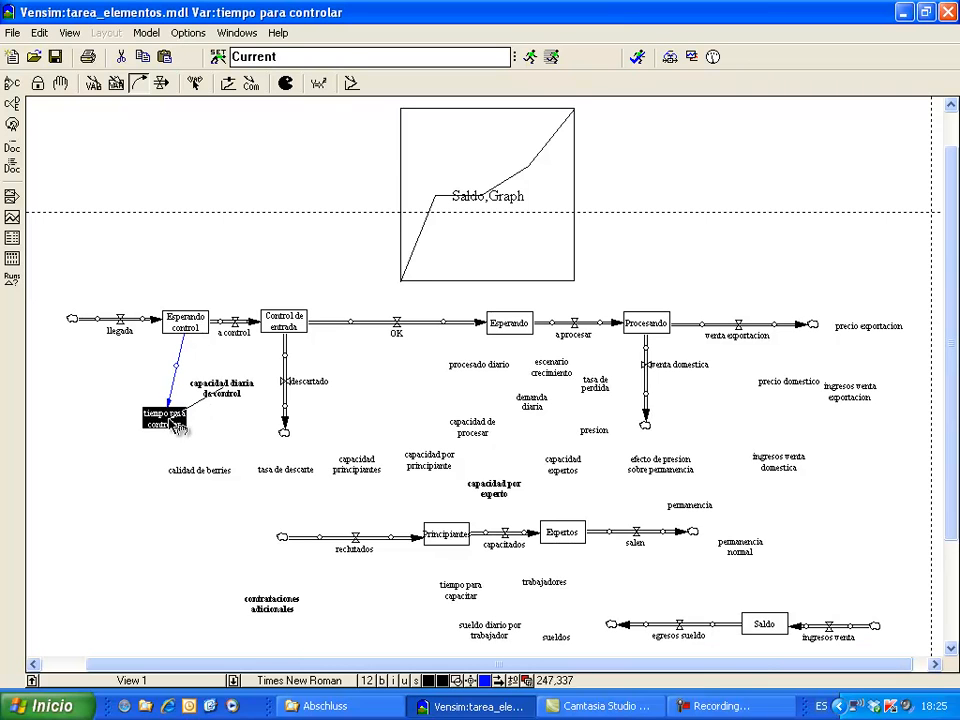
- Accept the equation Esperando control/capacidad diaria de control for tiempo para controlar, with dias as units
left_click(318, 84)
left_click(163, 420)
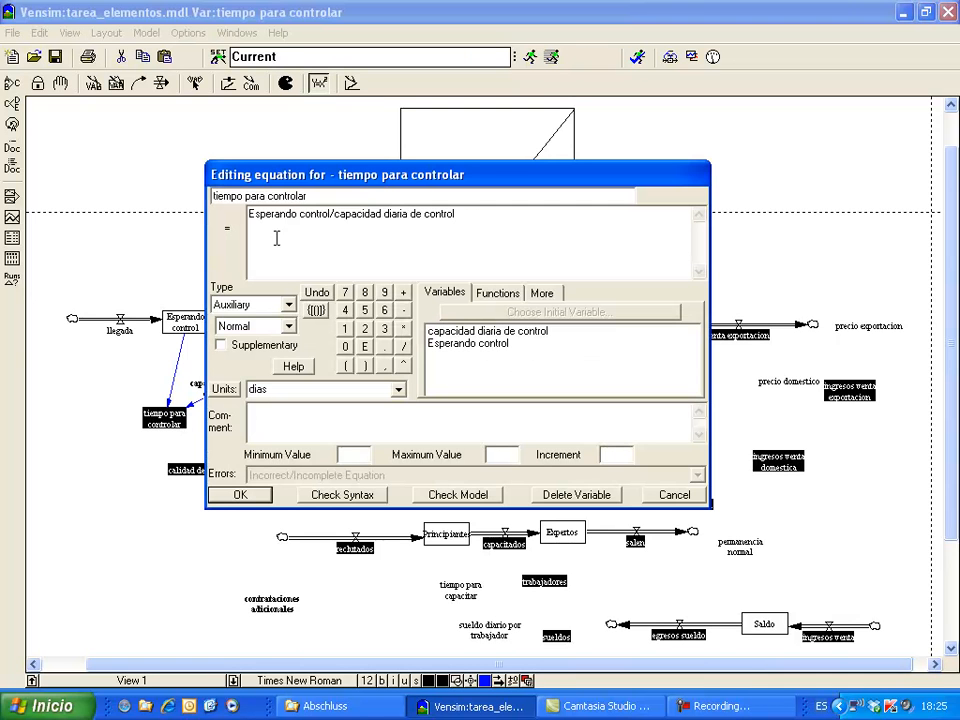
left_click(240, 495)
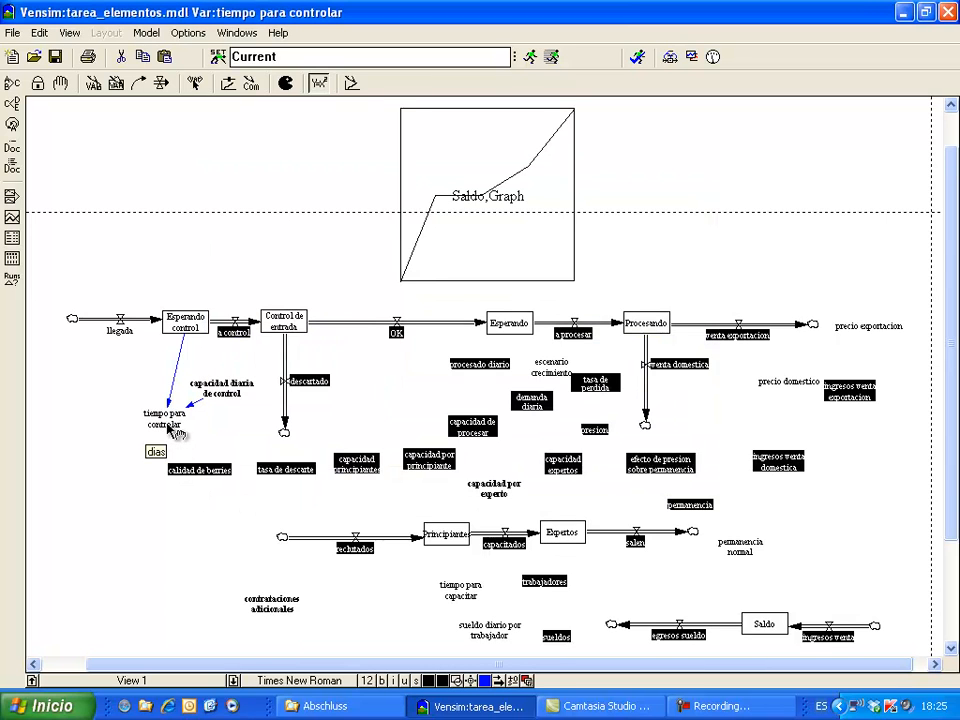
- Open the tarea_diseño model and discard the changes made to tarea_elementos
left_click(34, 57)
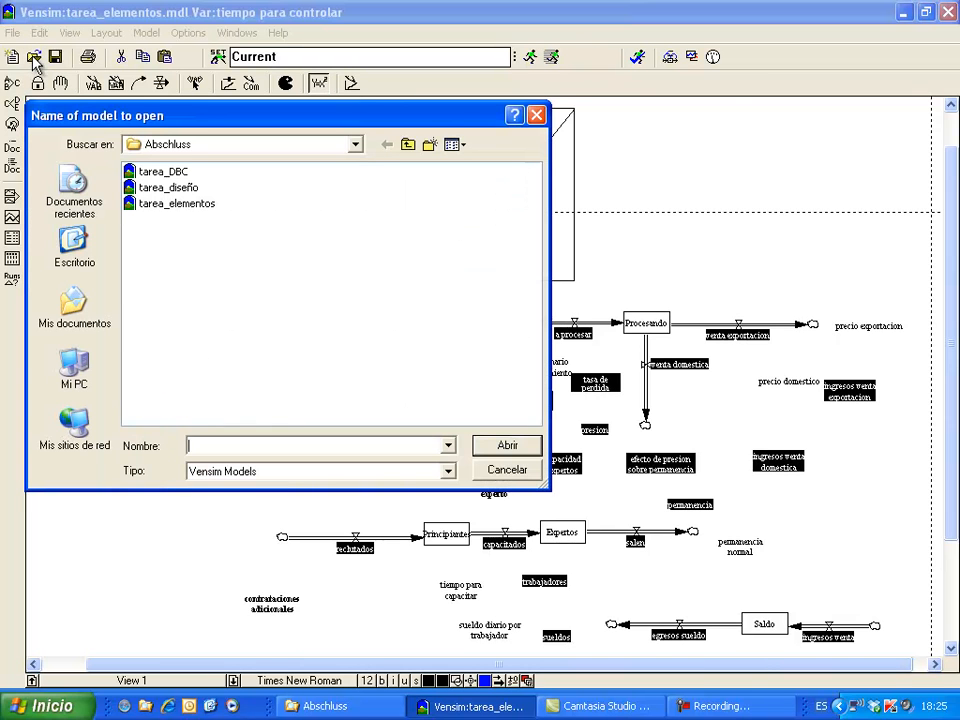
double_click(177, 190)
left_click(481, 405)
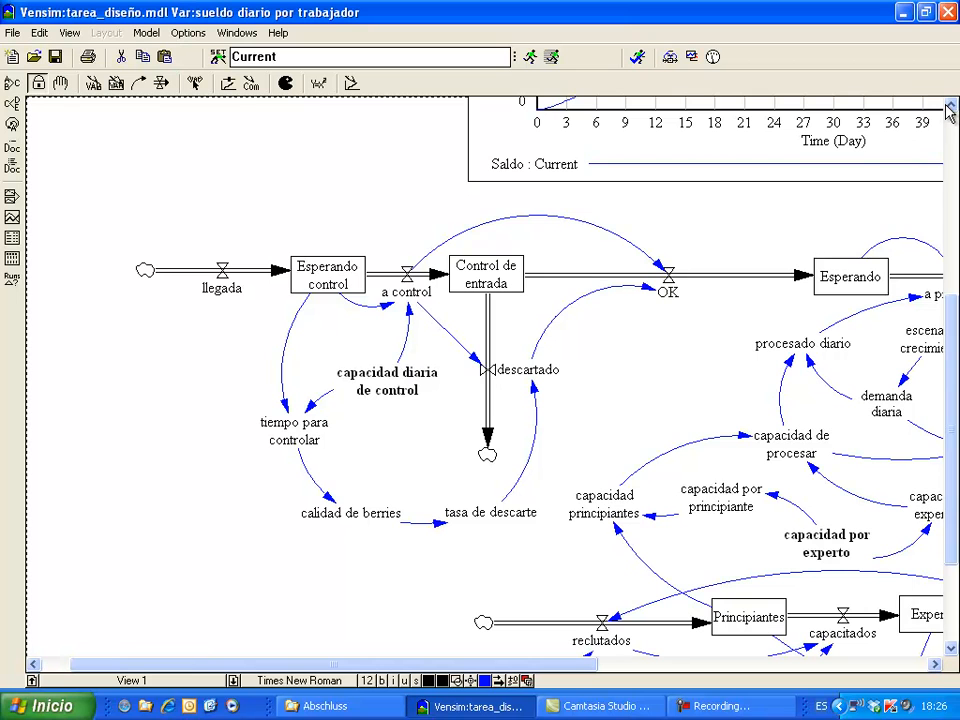
- Start a SyntheSim simulation of the tarea_diseño model under the run name Current, answering yes to the question
left_click(936, 664)
left_click_drag(936, 664, 936, 664)
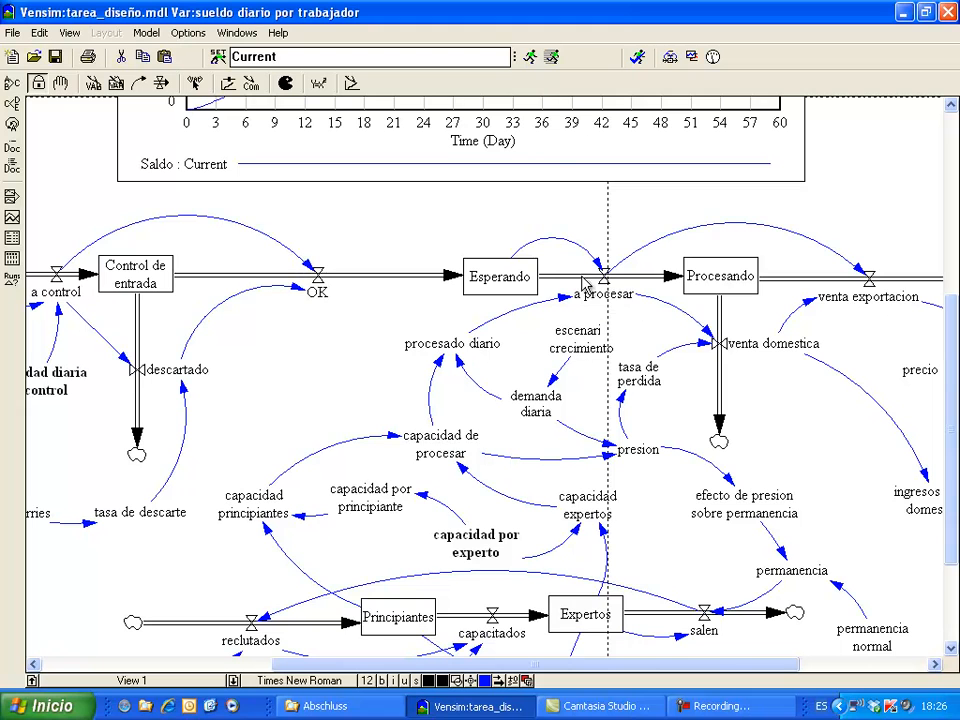
left_click(950, 130)
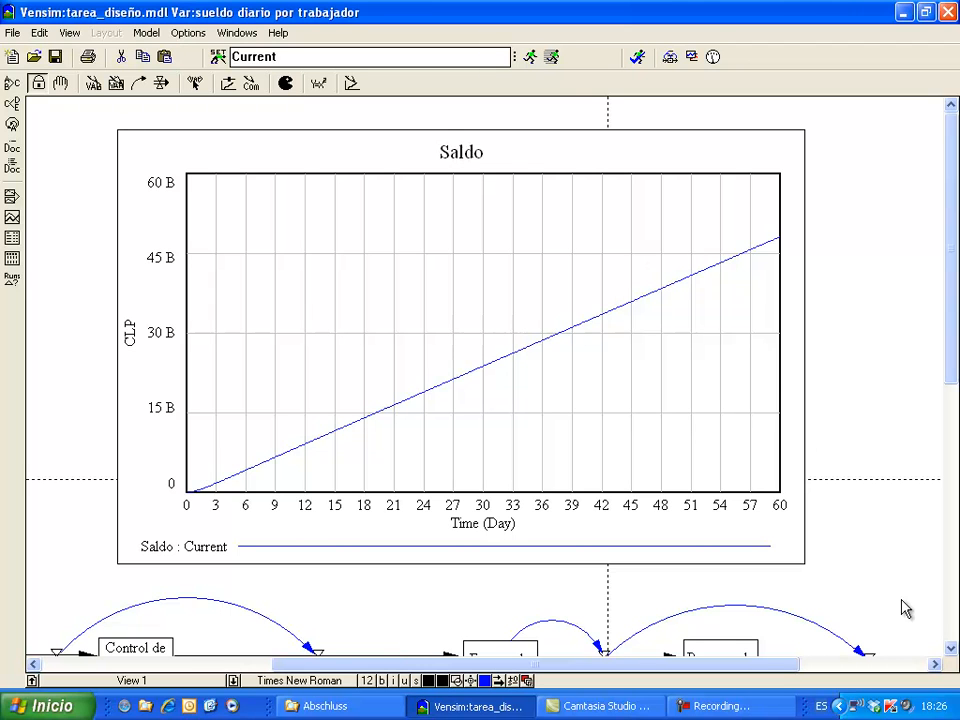
left_click(550, 58)
left_click(406, 408)
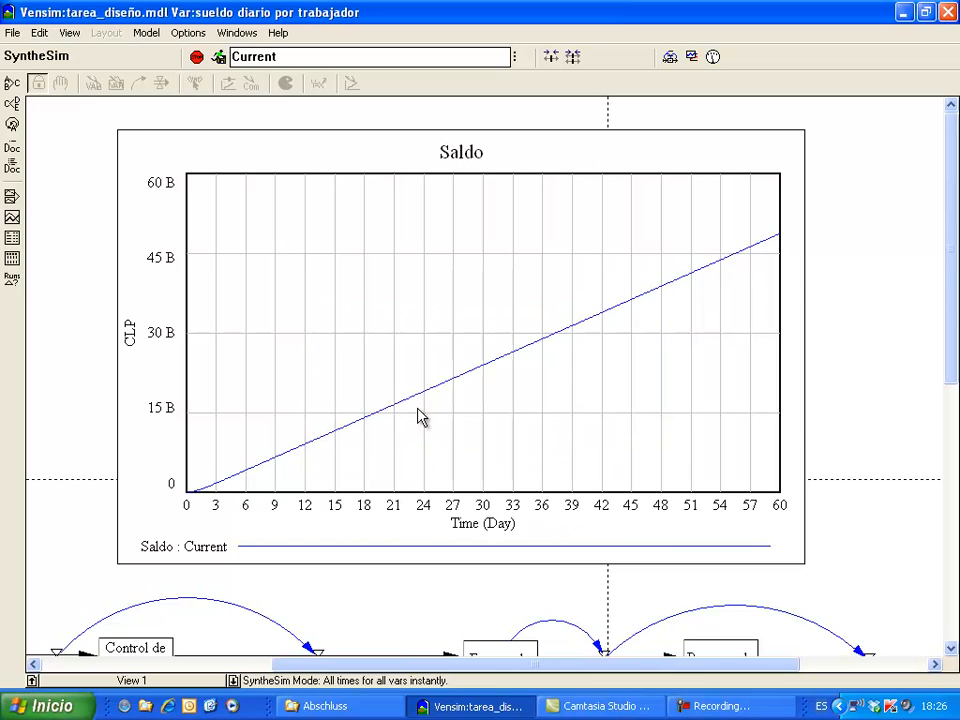
- Set the escenario crecimiento slider to 1
left_click(952, 650)
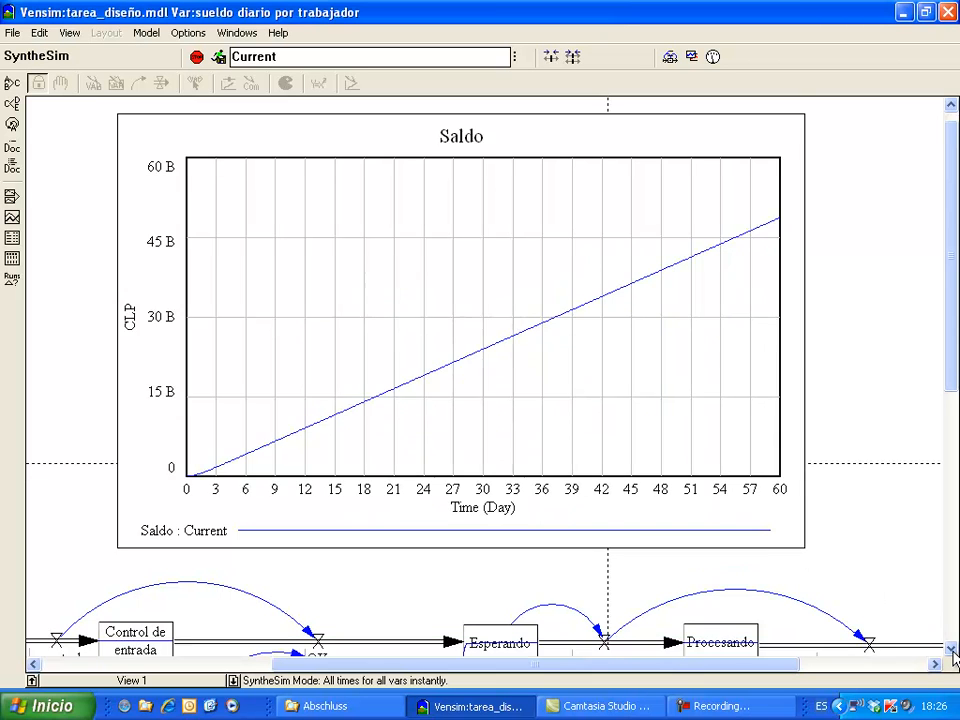
left_click(952, 651)
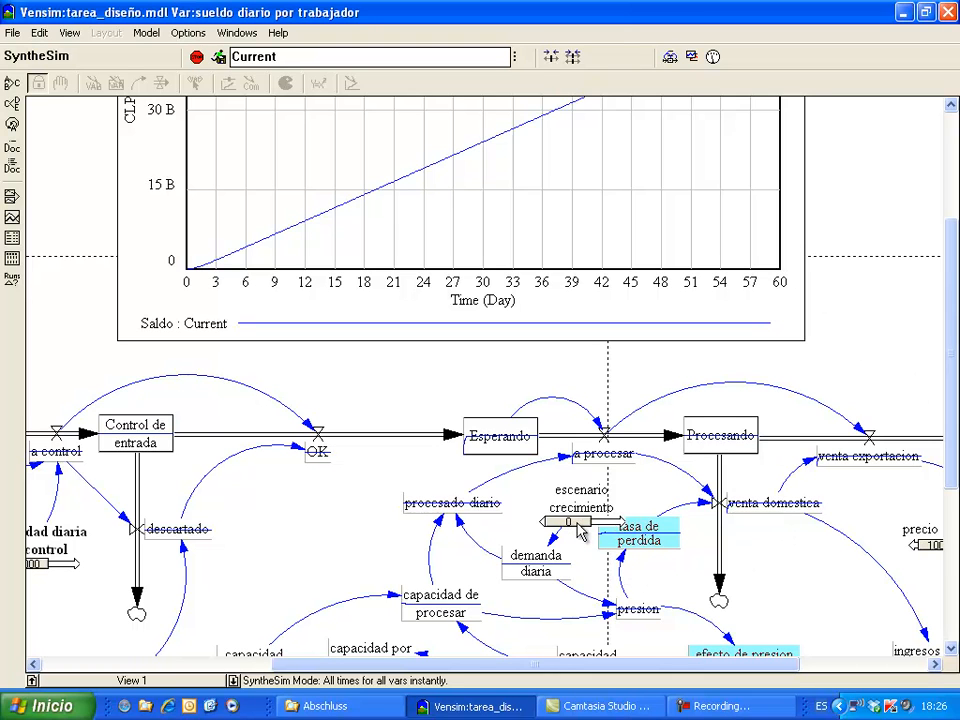
left_click_drag(573, 523, 597, 524)
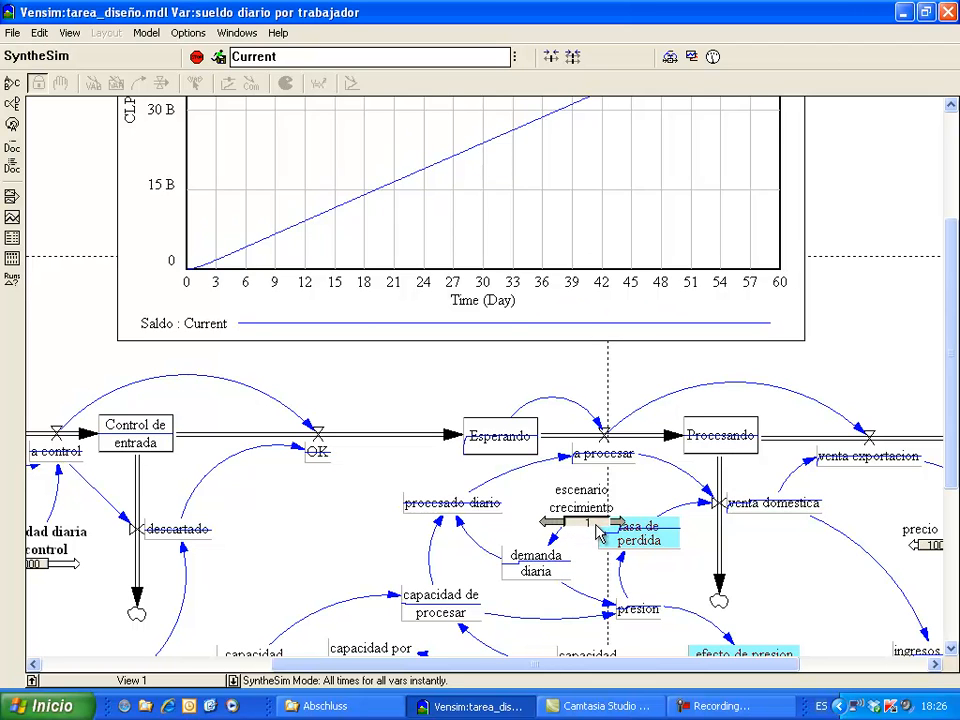
left_click(553, 528)
left_click_drag(553, 524, 613, 525)
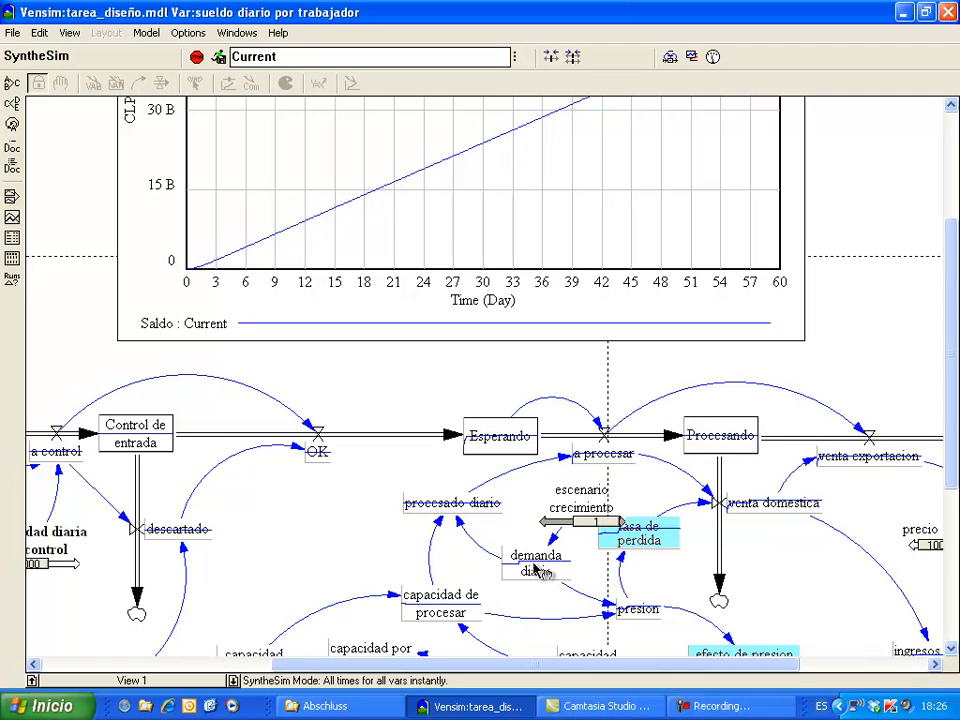
mouse_move(540, 573)
- Return the escenario crecimiento slider to 0 with the Saldo graph in view
left_click(951, 107)
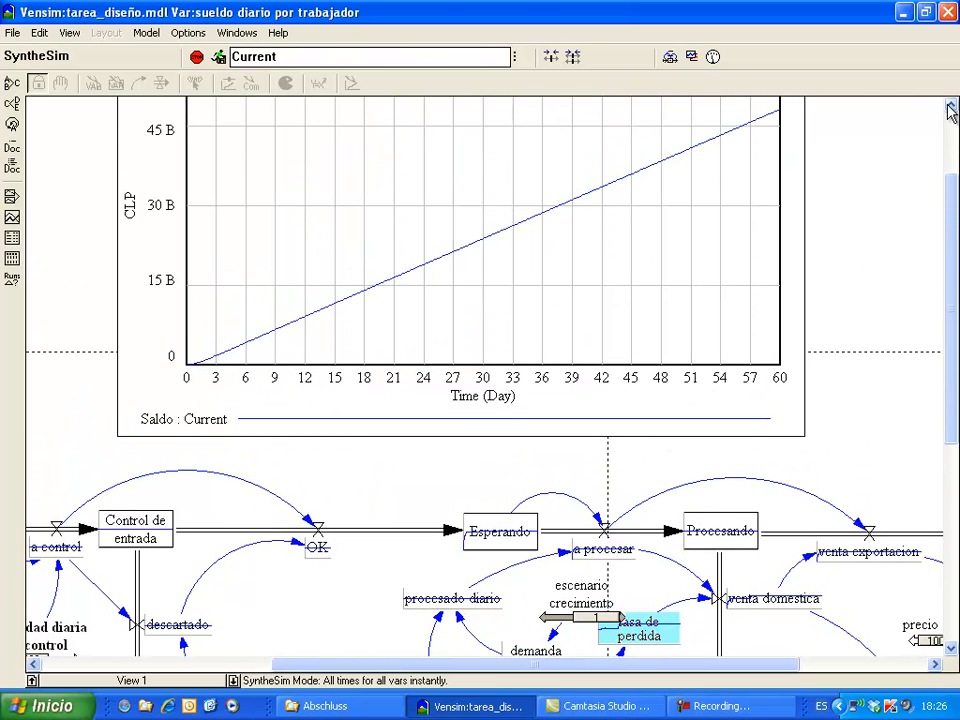
left_click(951, 110)
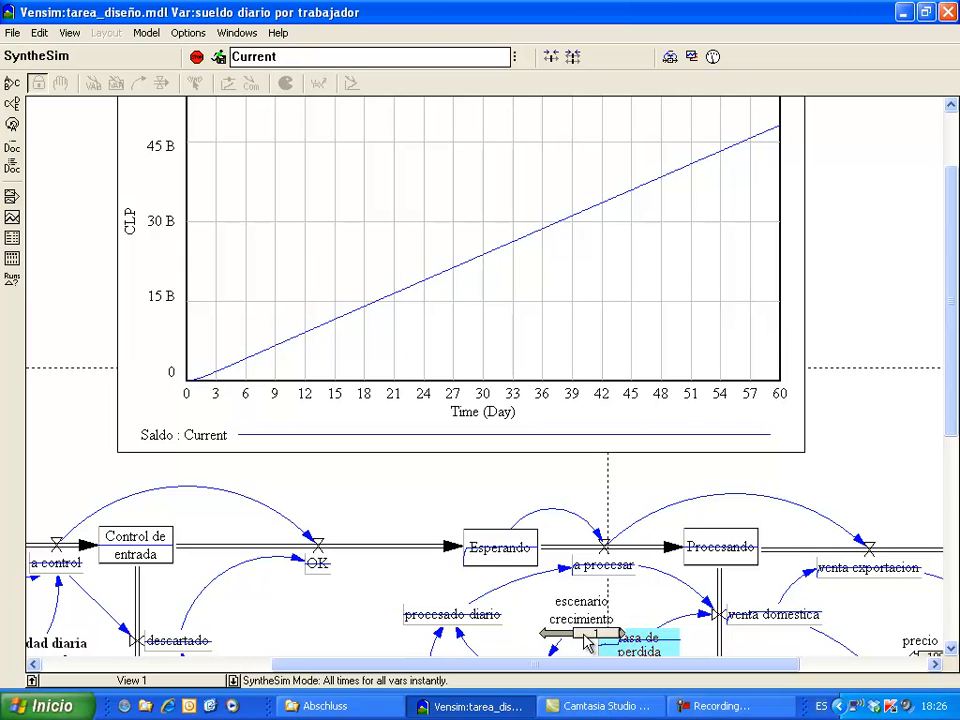
left_click(952, 108)
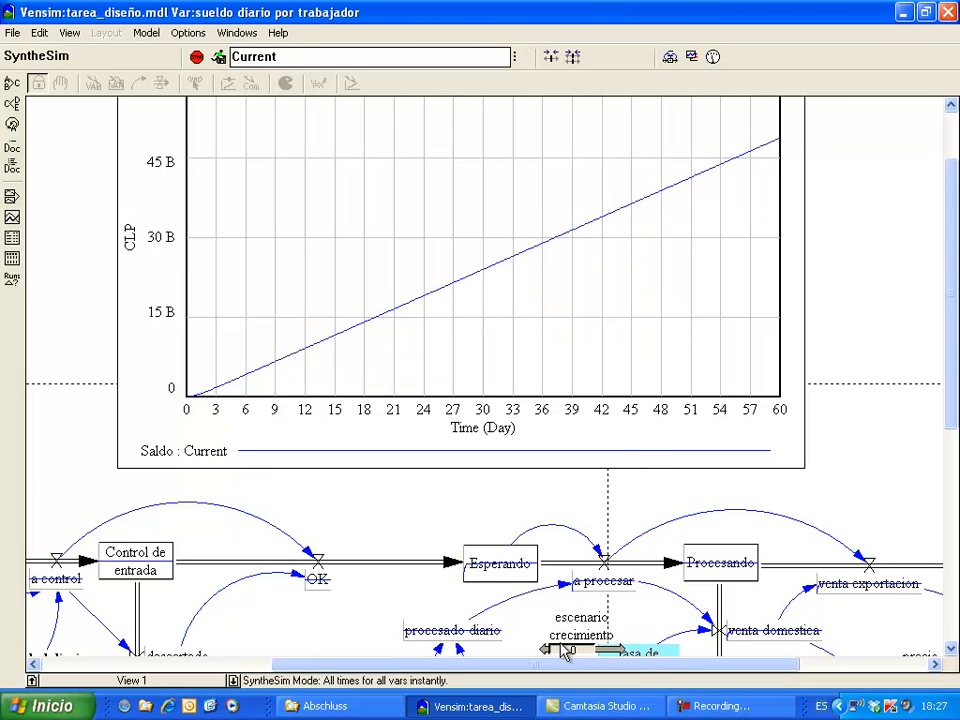
left_click_drag(620, 655, 562, 652)
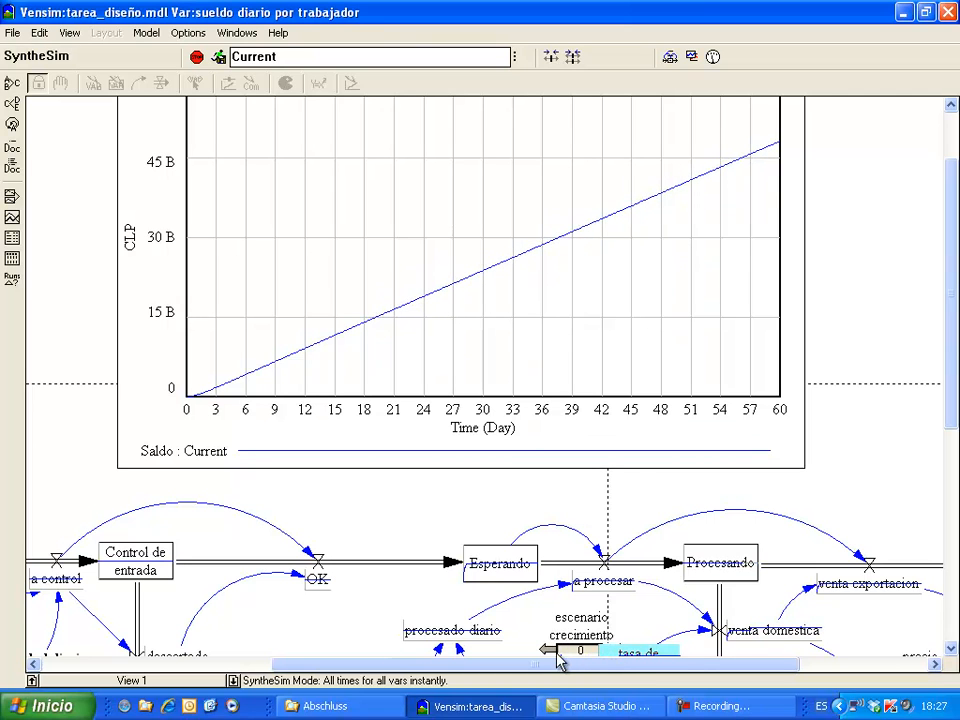
- Examine the worker and quality sections of the model, including the contrataciones adicionales slider and the behaviour graph of capacidad por principiante
left_click(952, 648)
left_click(952, 650)
left_click(952, 650)
left_click(952, 650)
left_click(952, 650)
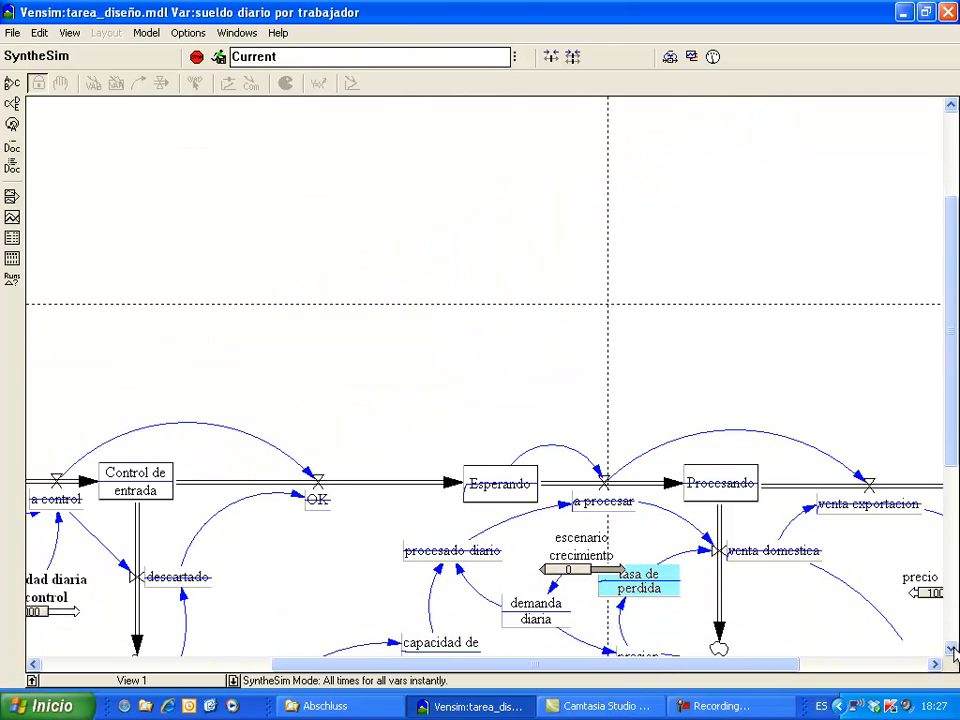
left_click(952, 650)
left_click(952, 650)
left_click(952, 650)
left_click(952, 650)
left_click(952, 650)
left_click(952, 650)
left_click(952, 650)
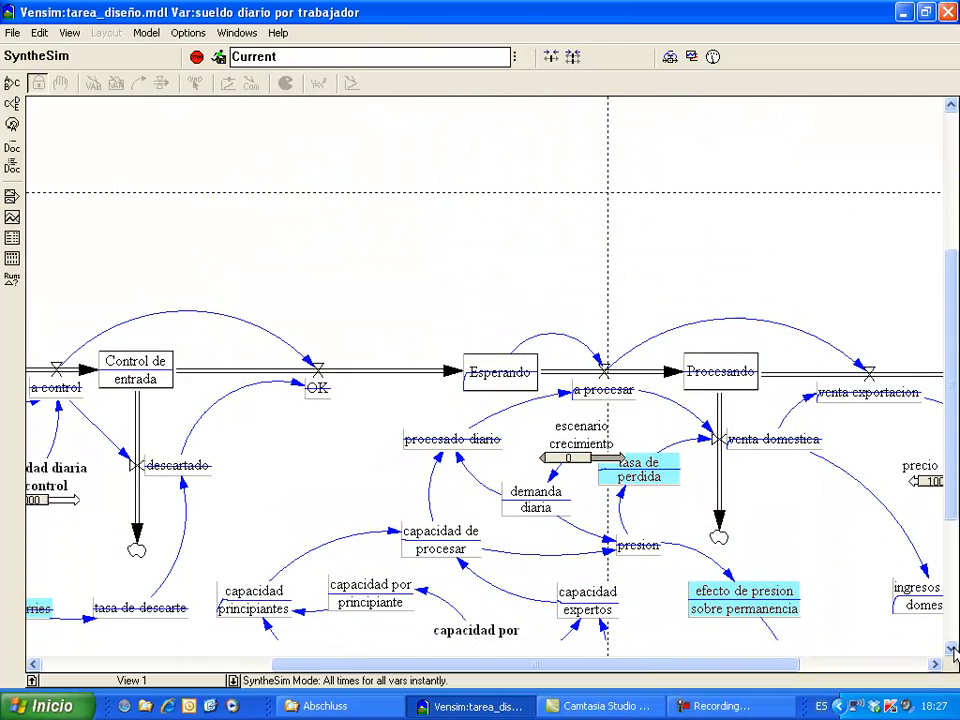
left_click(952, 650)
left_click(952, 650)
left_click(952, 650)
left_click(952, 650)
left_click(952, 650)
left_click(952, 650)
left_click(952, 650)
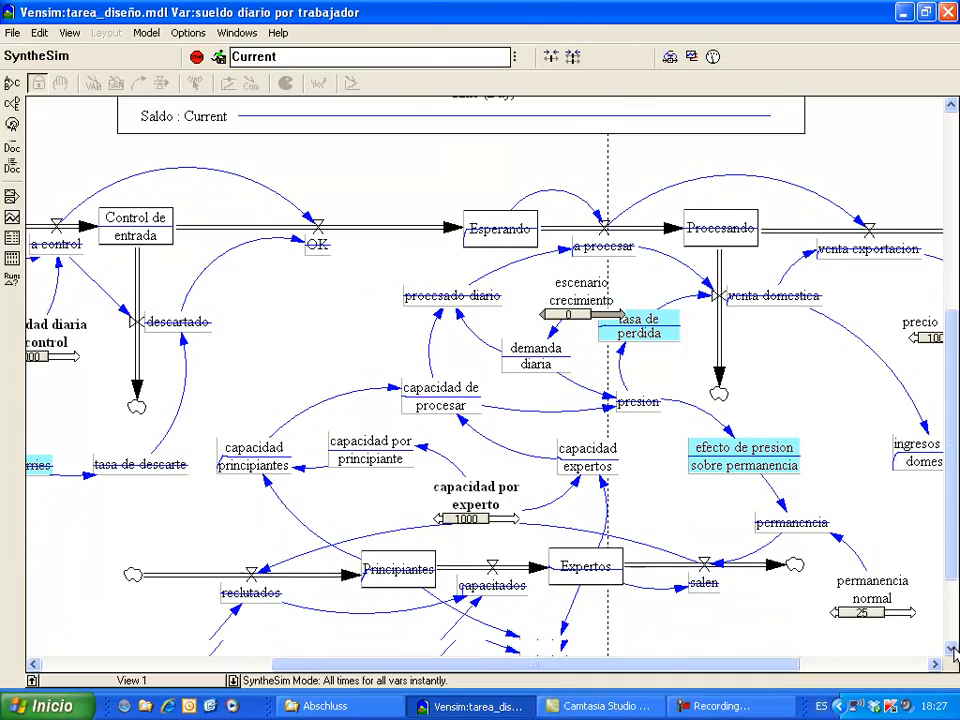
left_click(952, 650)
left_click(952, 650)
left_click(952, 650)
left_click(952, 650)
left_click(952, 650)
left_click(952, 650)
left_click(952, 650)
left_click(952, 650)
left_click(952, 650)
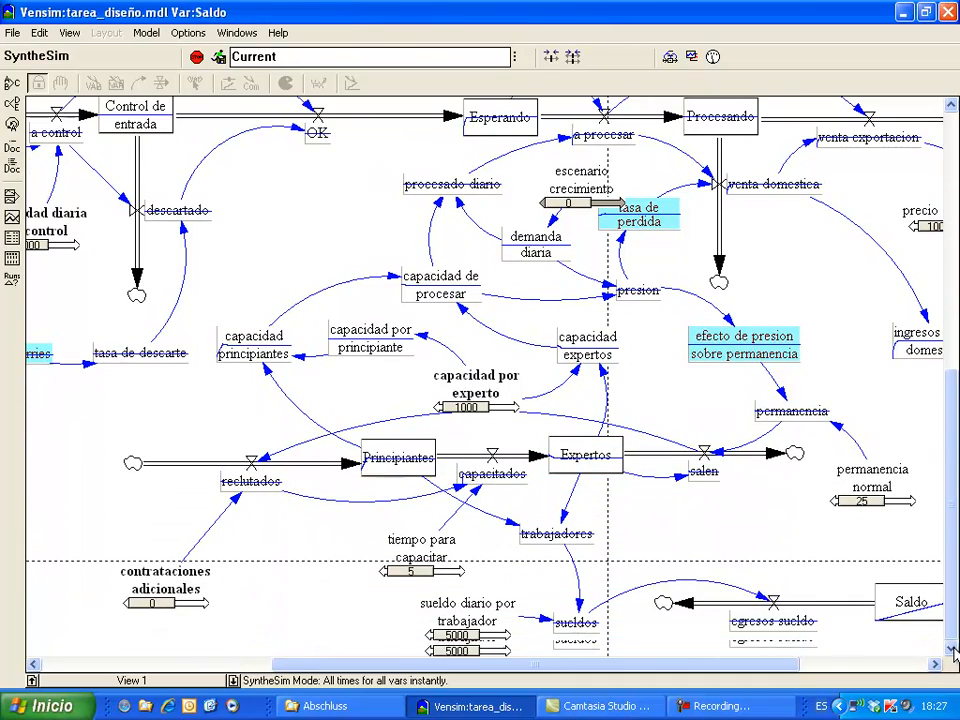
left_click_drag(292, 667, 183, 679)
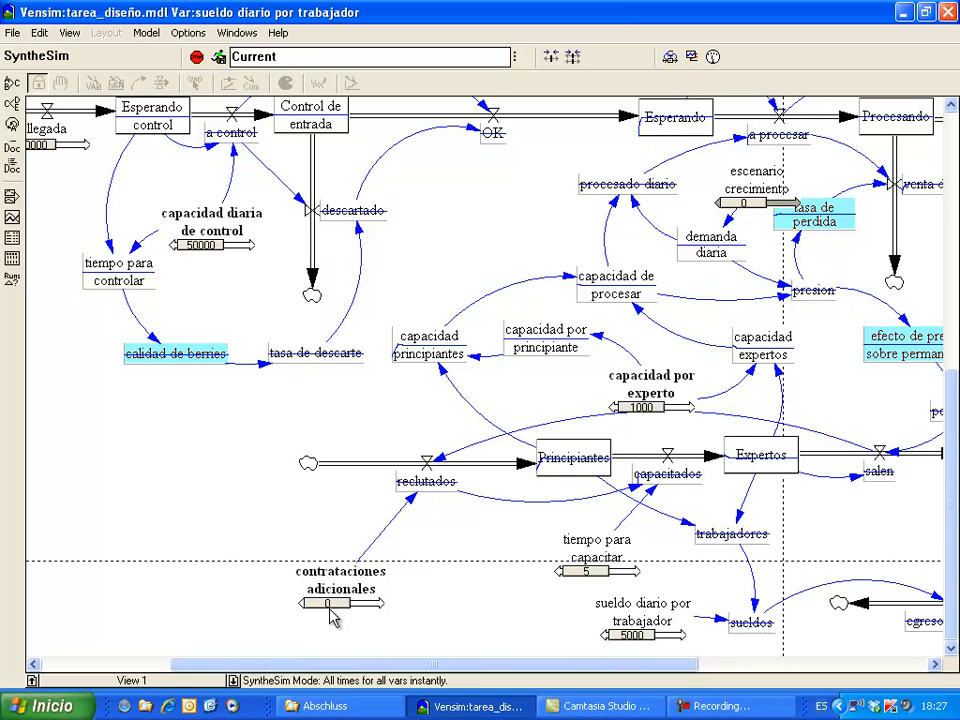
mouse_move(563, 356)
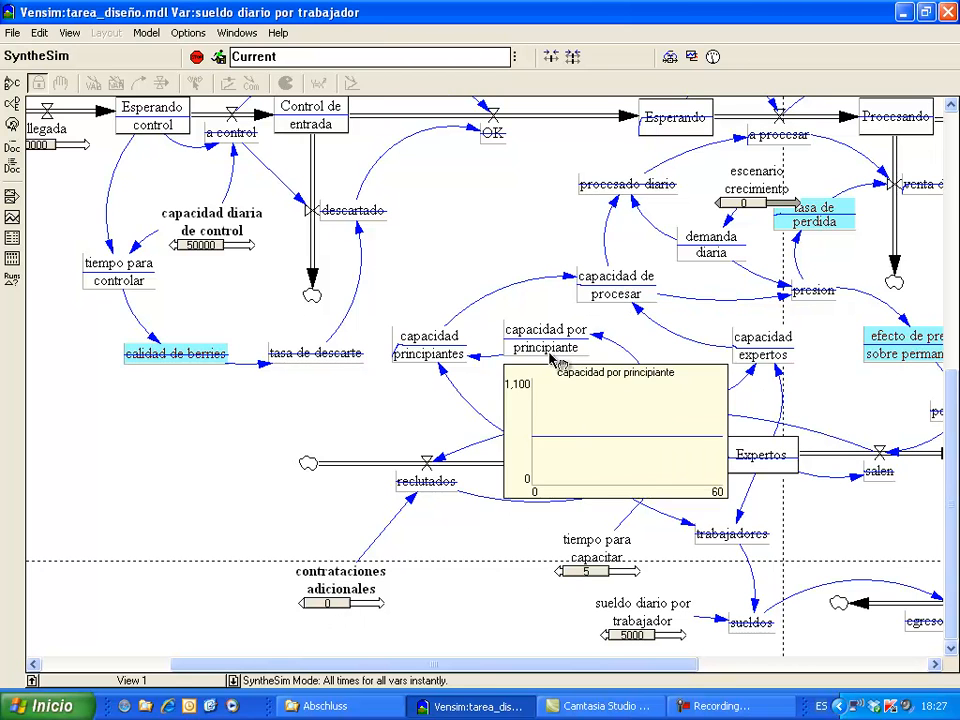
mouse_move(920, 636)
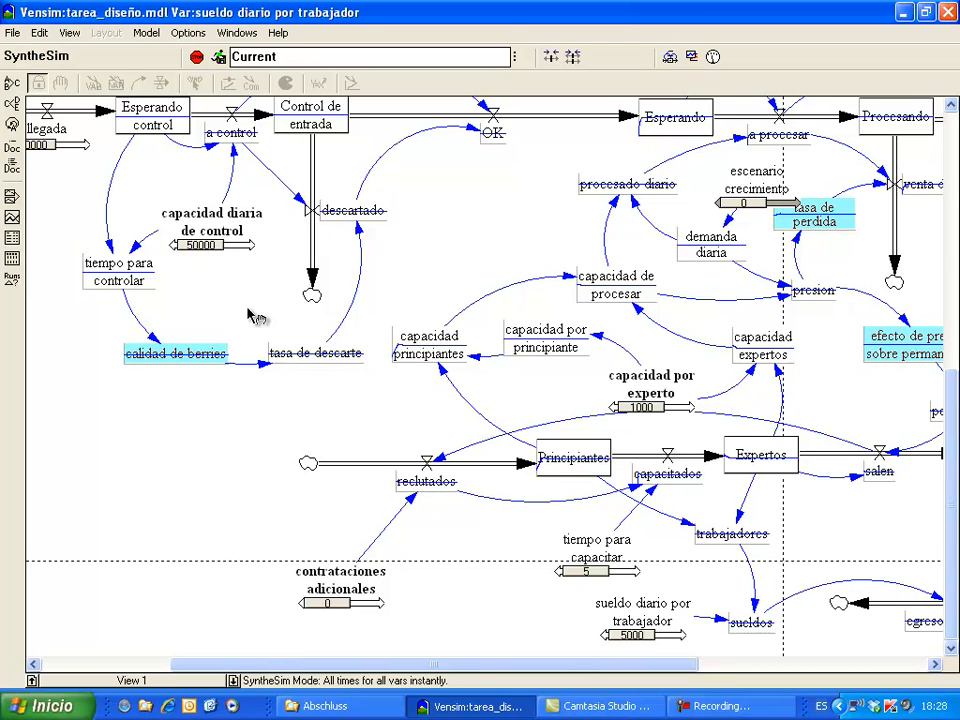
mouse_move(290, 368)
- Stop the SyntheSim simulation and return to the editable sketch of the worker section
left_click(196, 57)
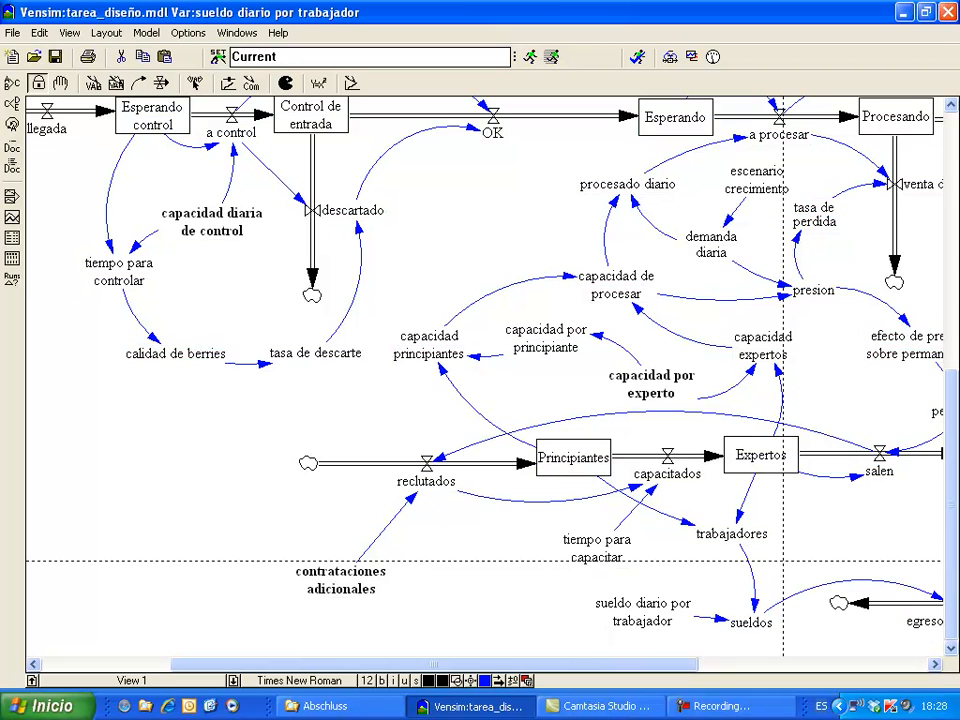
left_click(936, 664)
left_click(936, 664)
left_click(936, 664)
left_click(936, 665)
left_click(936, 665)
left_click(936, 665)
left_click(936, 665)
left_click(936, 665)
left_click(936, 665)
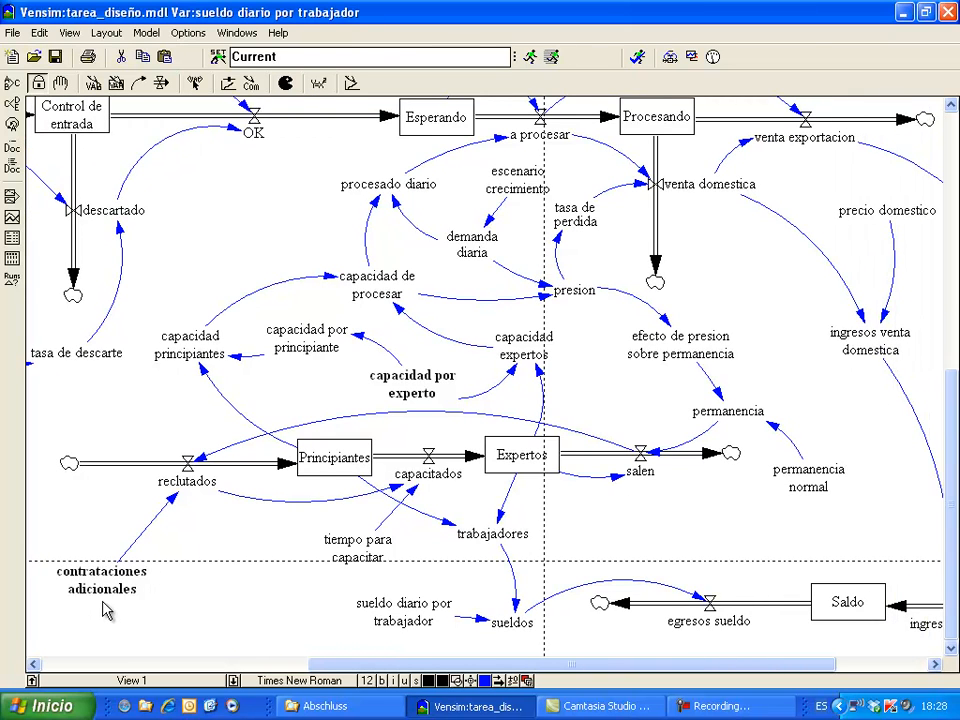